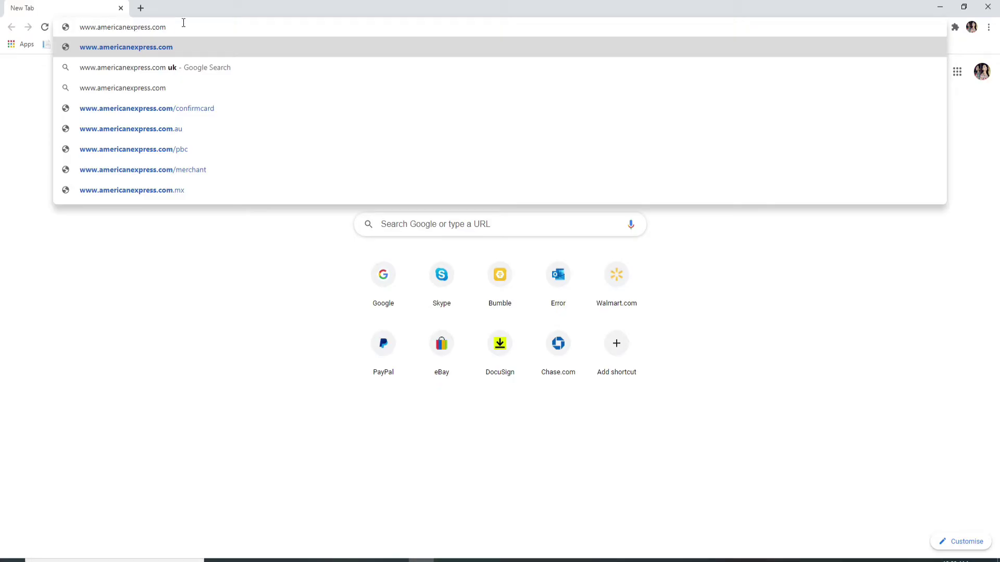
Load americanexpress.com and go to the Log In to My Account page
key(Return)
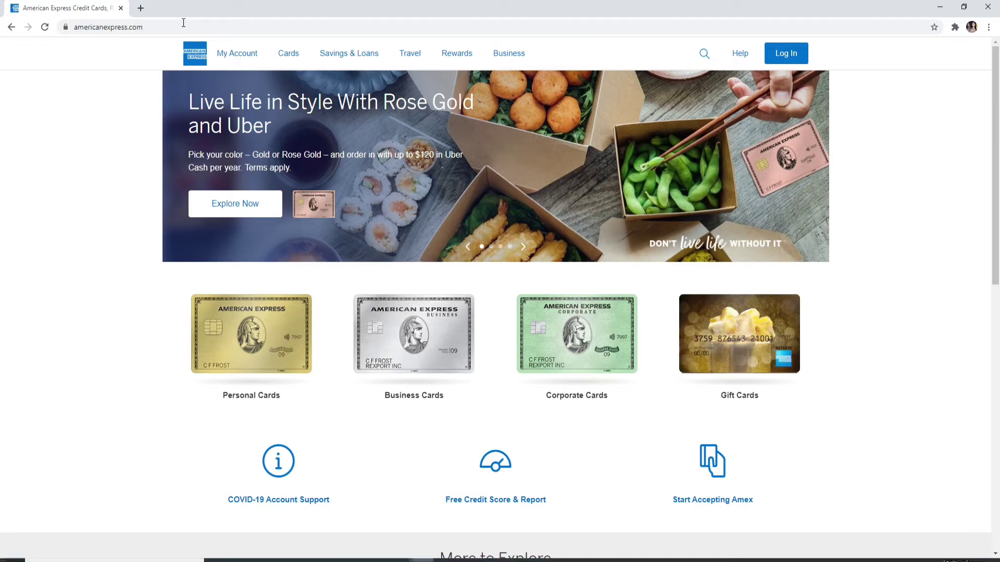
click(788, 56)
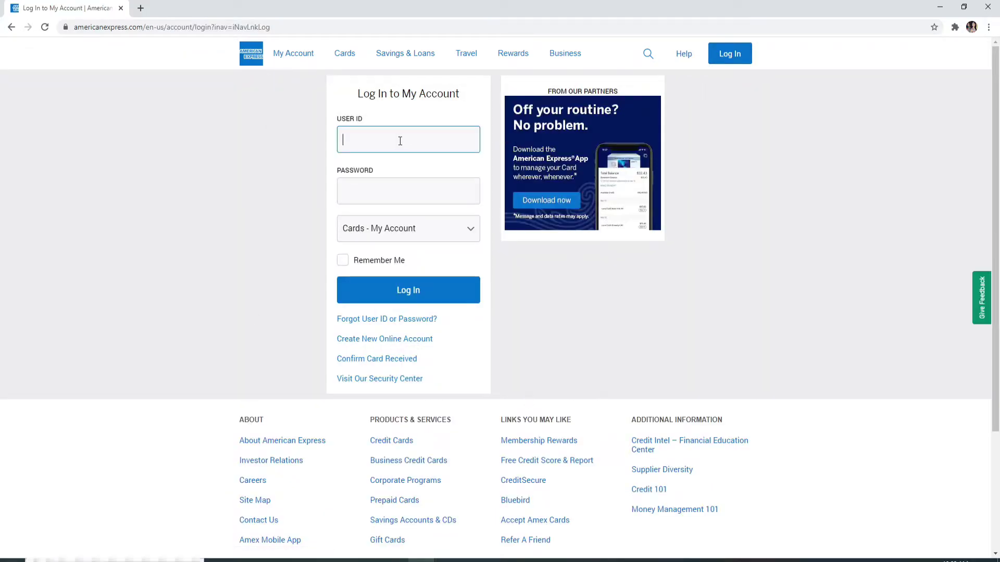
Enter the user ID and move on to the password field
click(386, 192)
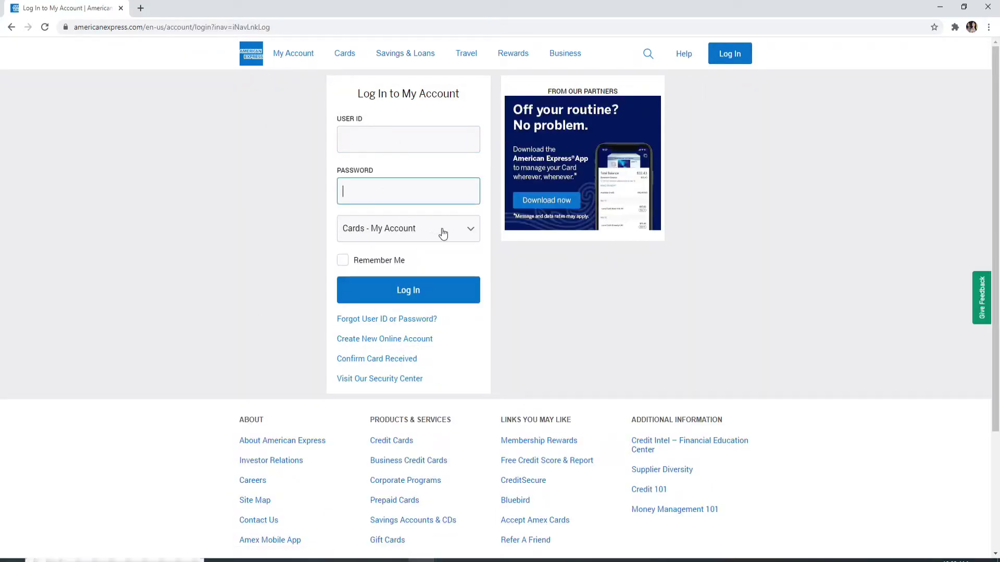
click(373, 141)
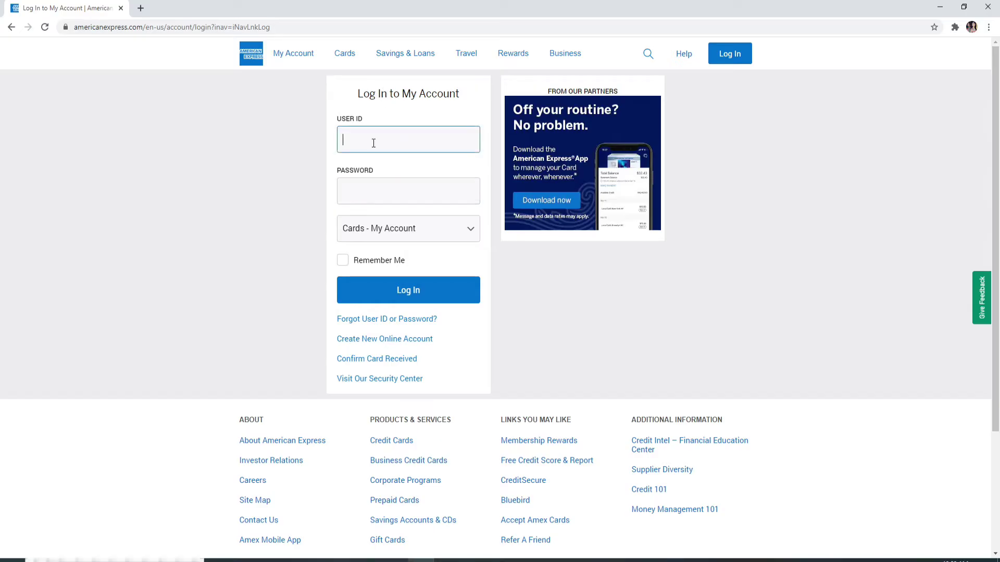
key(Tab)
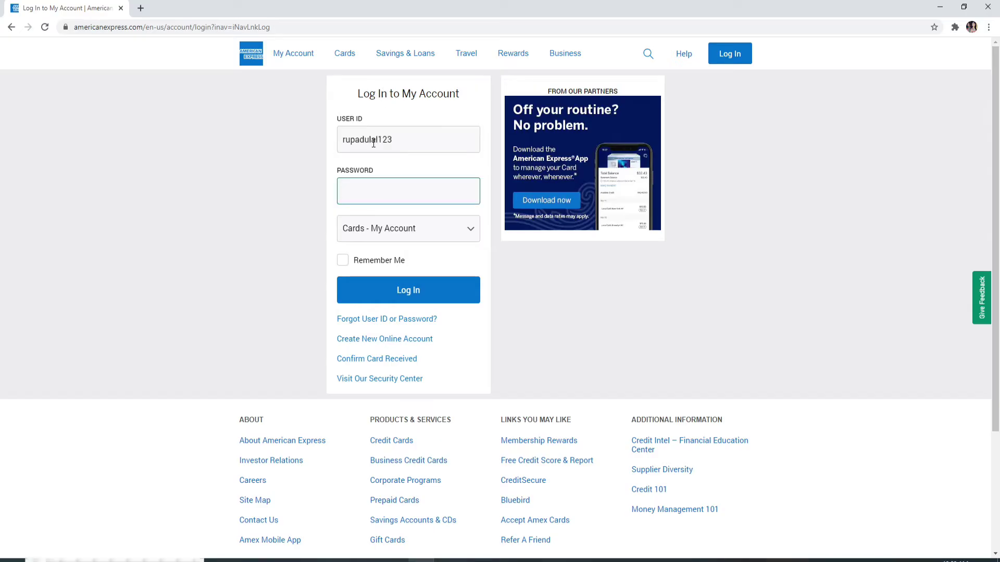
text(•••••••••)
text(••)
Choose Merchant Account as the account type and tick Remember Me
click(471, 230)
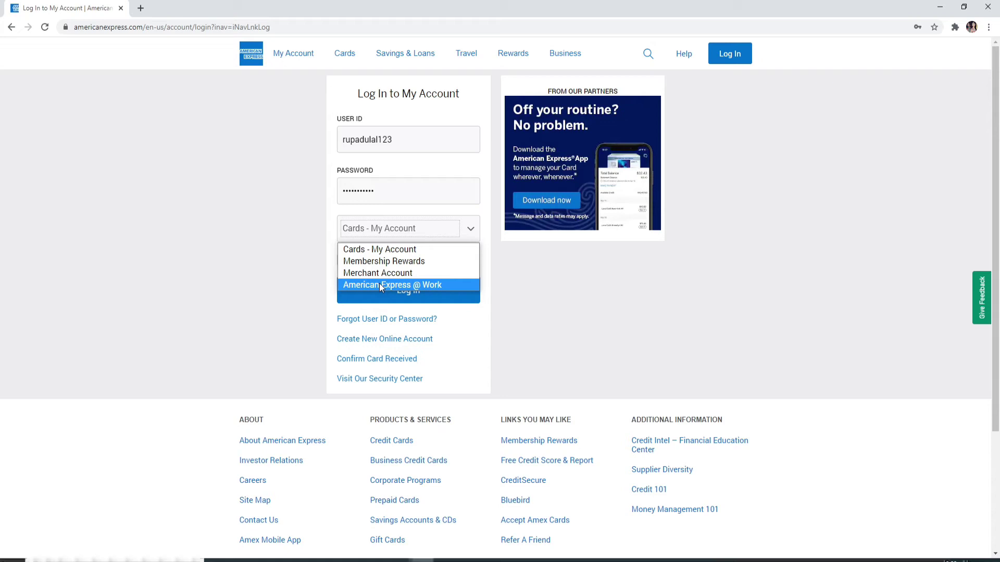
click(389, 272)
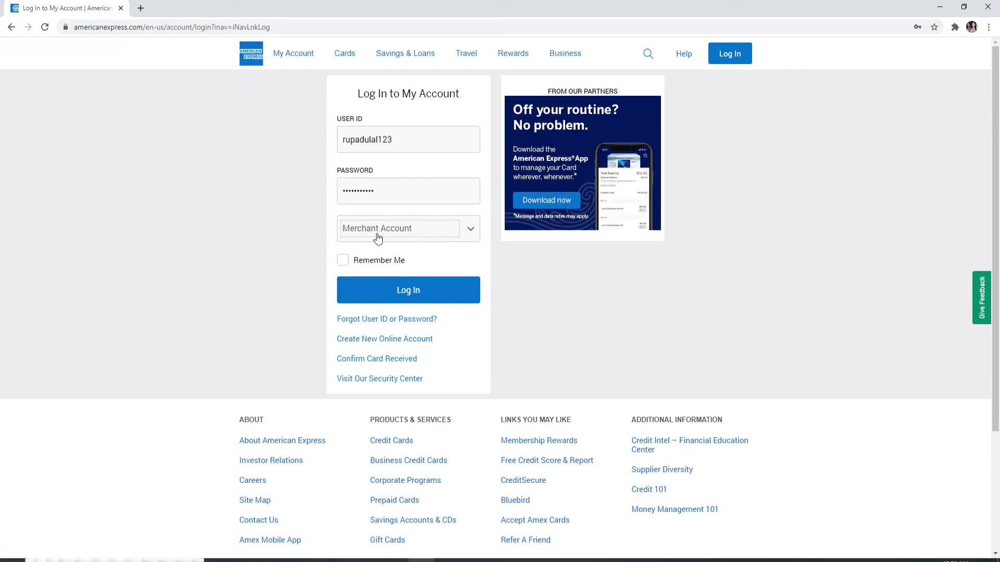
click(342, 261)
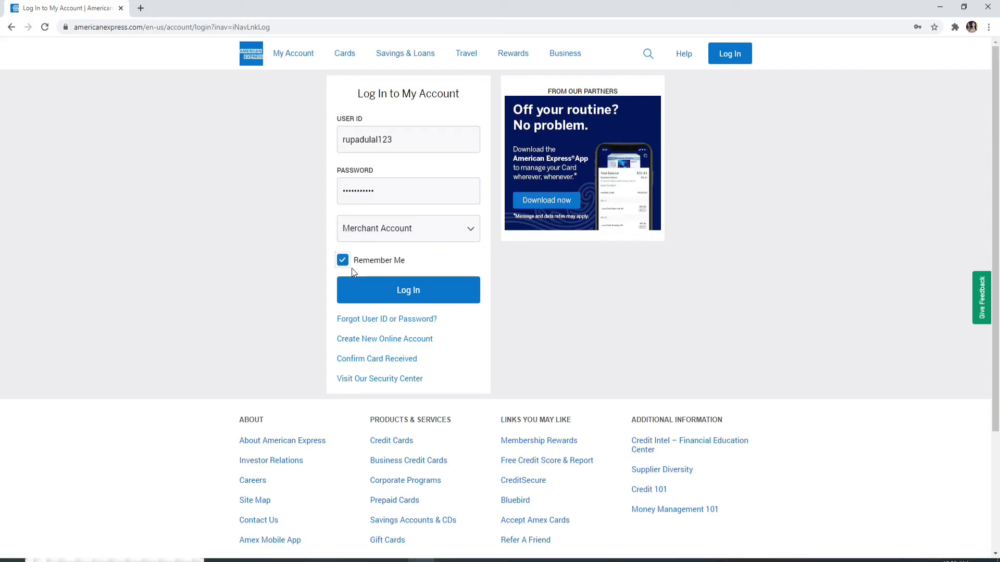
Untick Remember Me, submit the login, and minimise Chrome to show the desktop
click(343, 259)
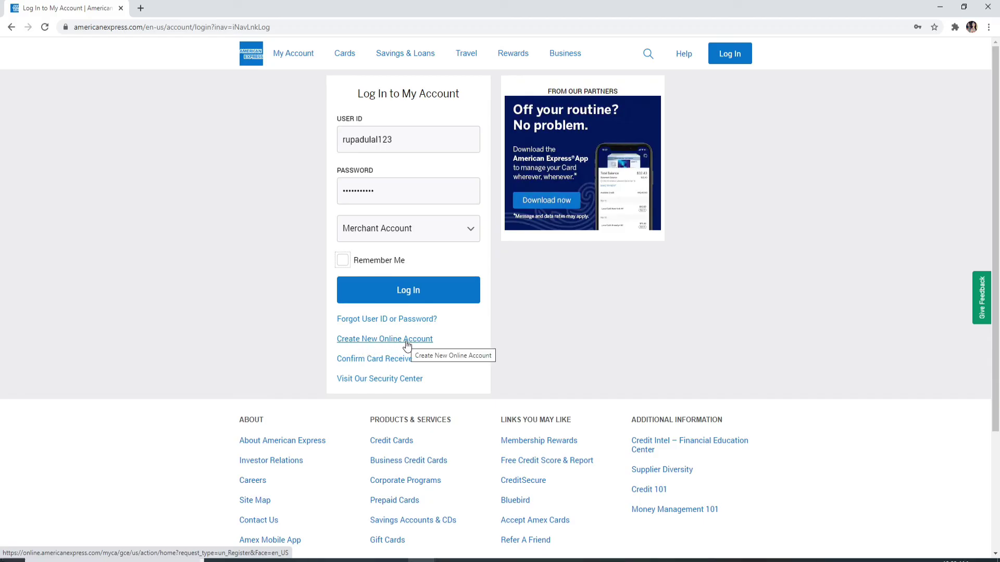
click(417, 292)
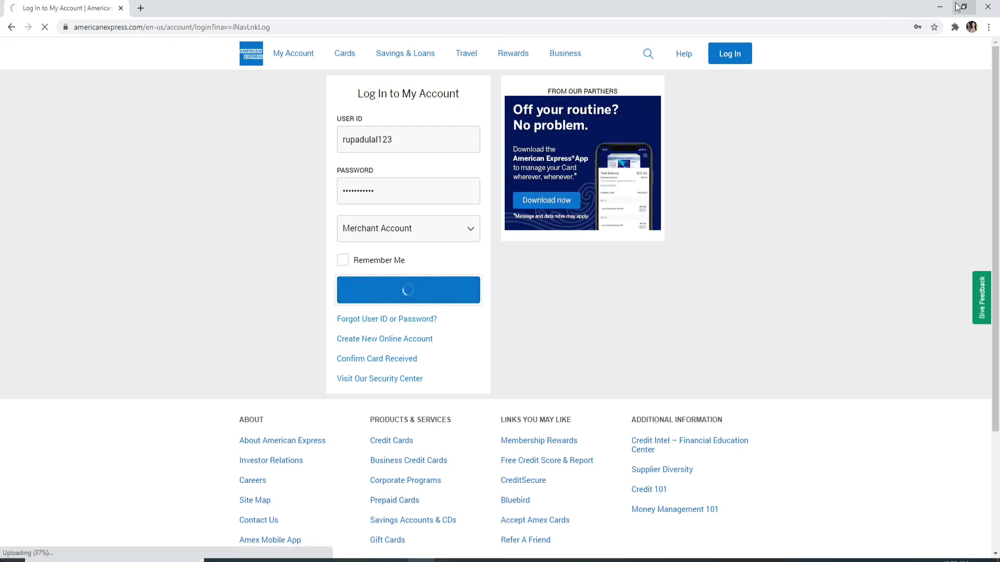
click(940, 6)
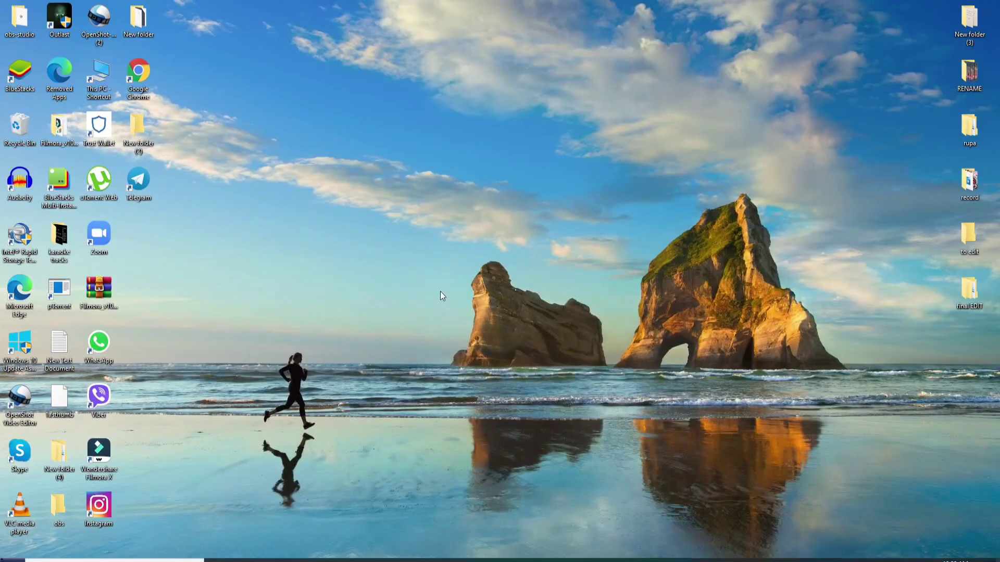